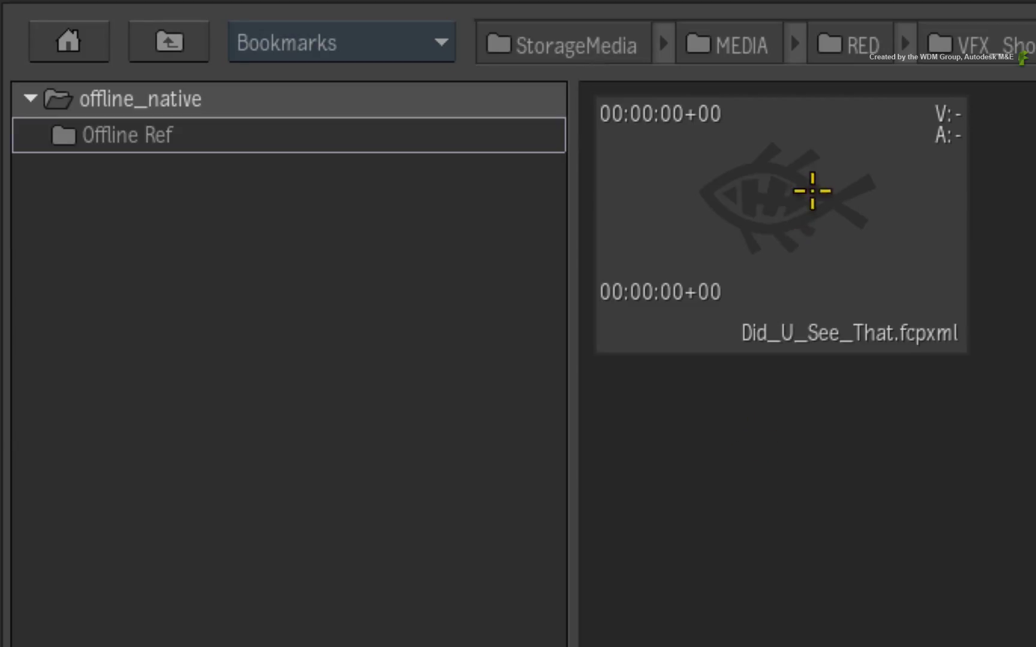
# Step: Select Did_U_See_That.fcpxml and switch off Link to Media Files in the AAF & XML import options
pyautogui.click(801, 198)
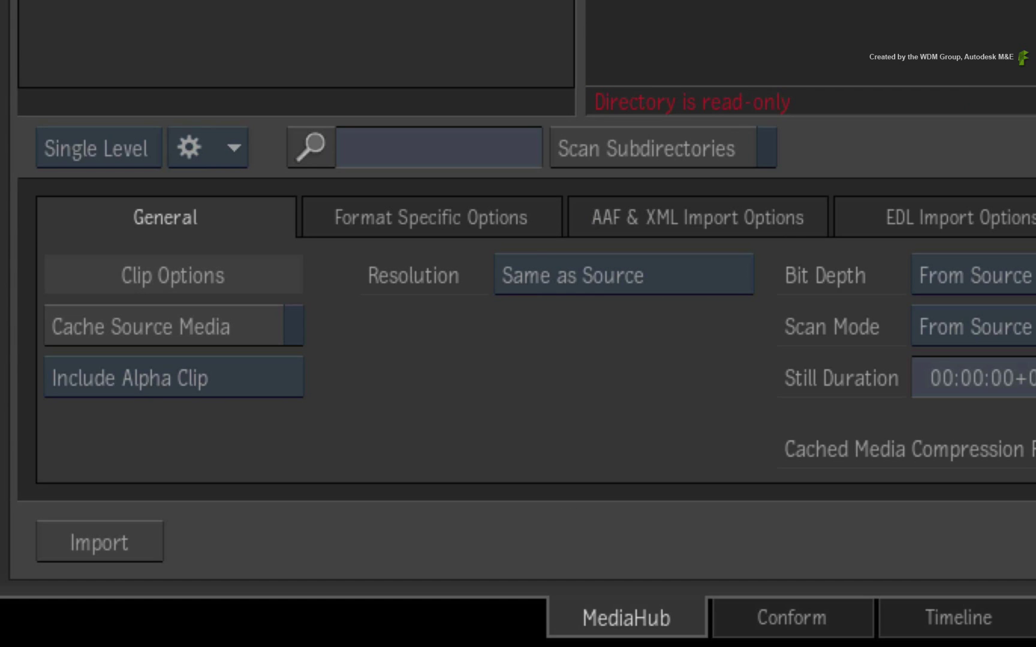
pyautogui.click(702, 209)
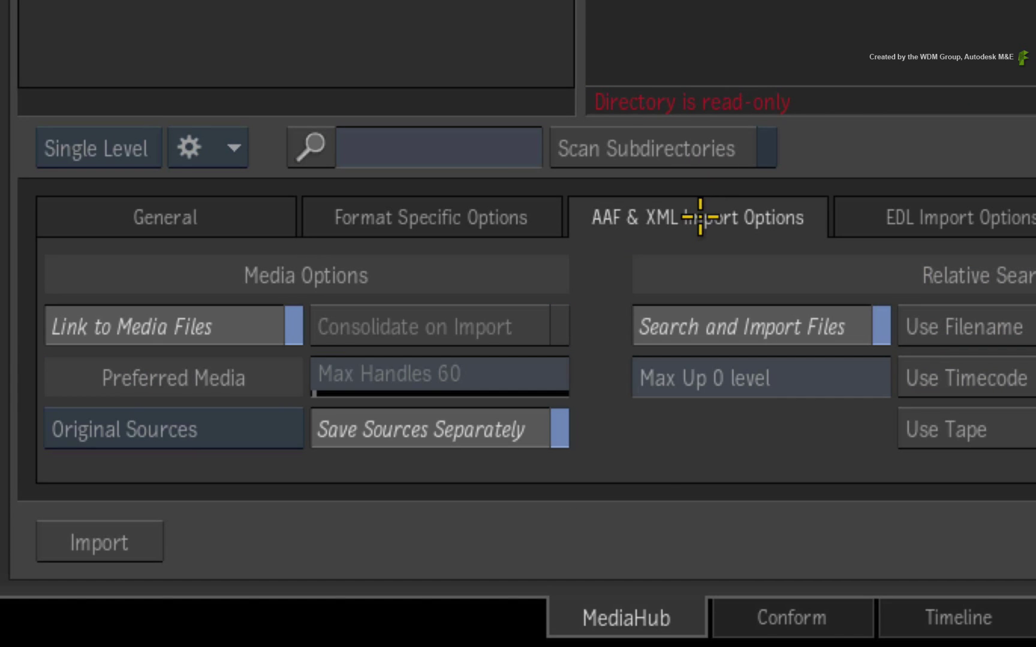
pyautogui.click(250, 326)
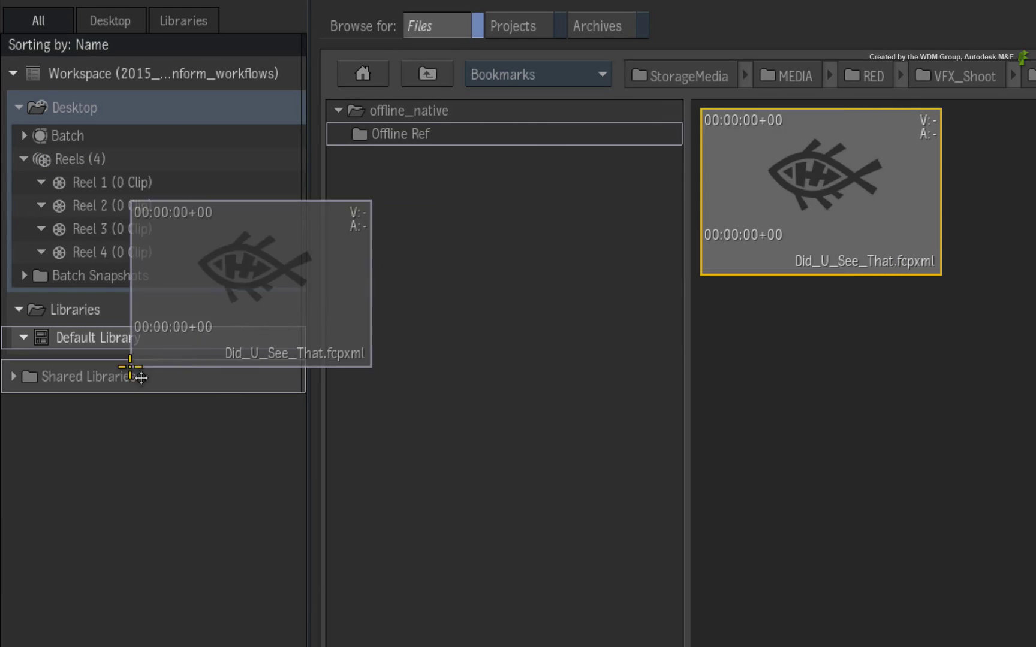
# Step: Drop Did_U_See_That.fcpxml into the Default Library as an unlinked 6144 x 3160, 23.976 fps sequence
pyautogui.moveTo(130, 366); pyautogui.dragTo(131, 341)
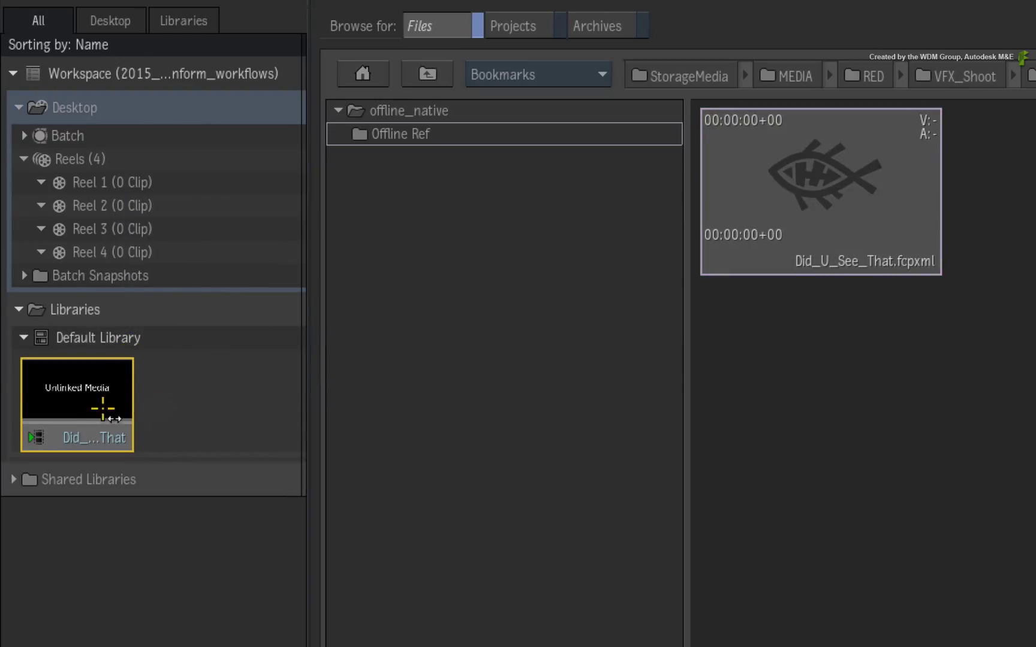
pyautogui.moveTo(71, 405)
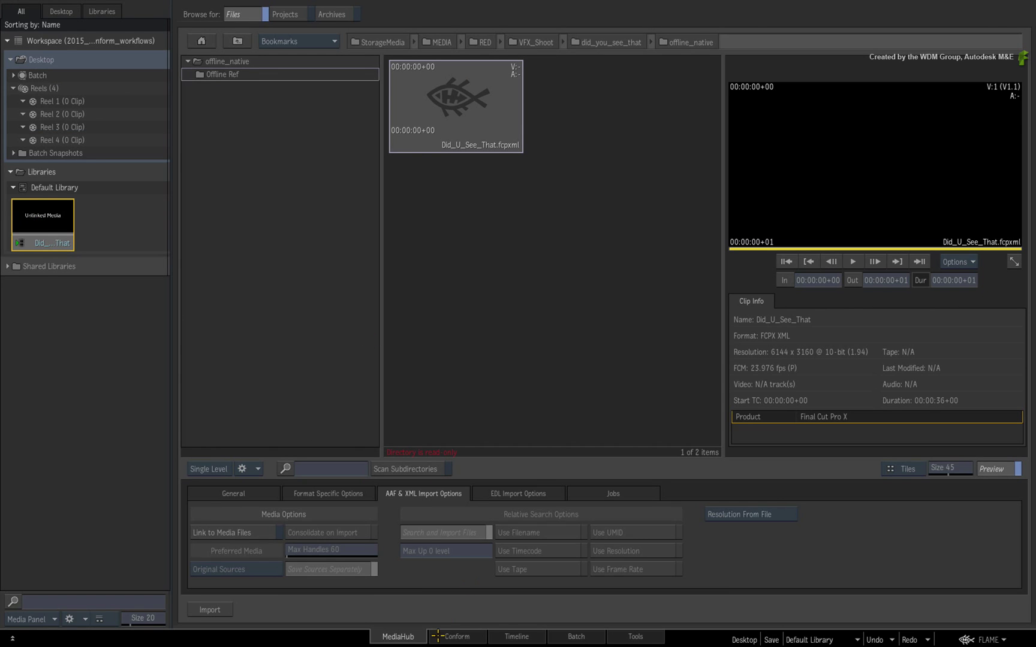
# Step: Load the imported Did_U_See_That clip into the Conform list, showing its unmatched segments
pyautogui.click(440, 637)
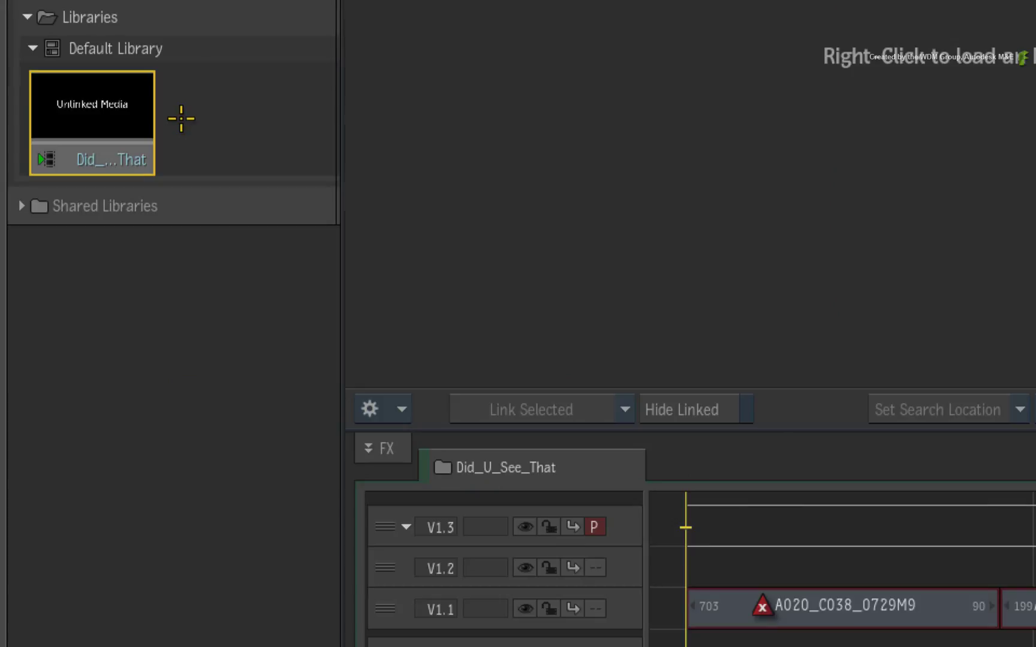
pyautogui.rightClick(124, 122)
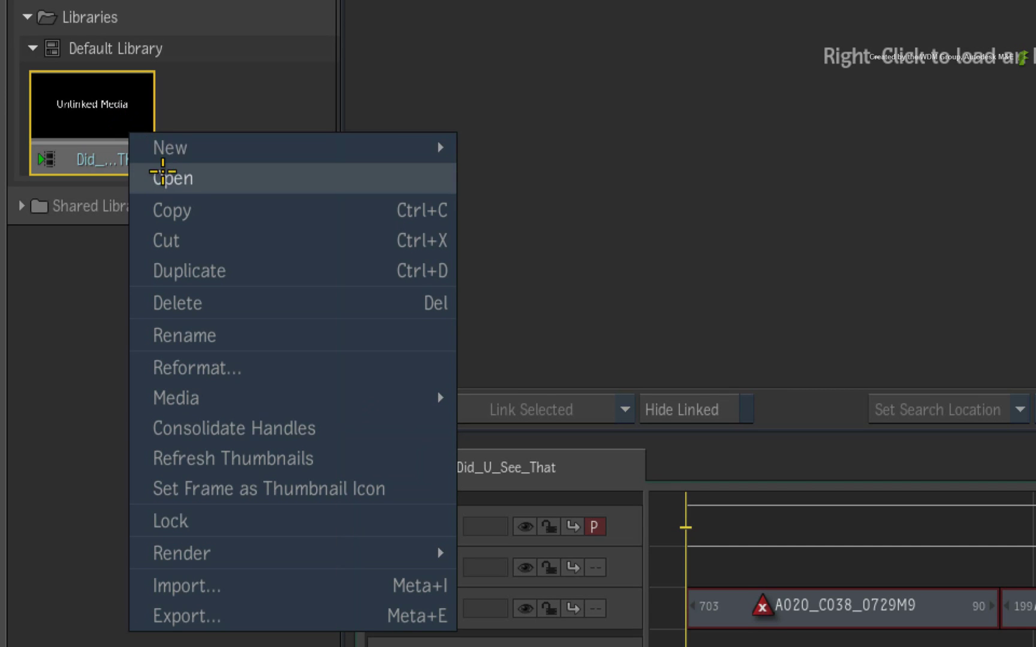
pyautogui.click(162, 174)
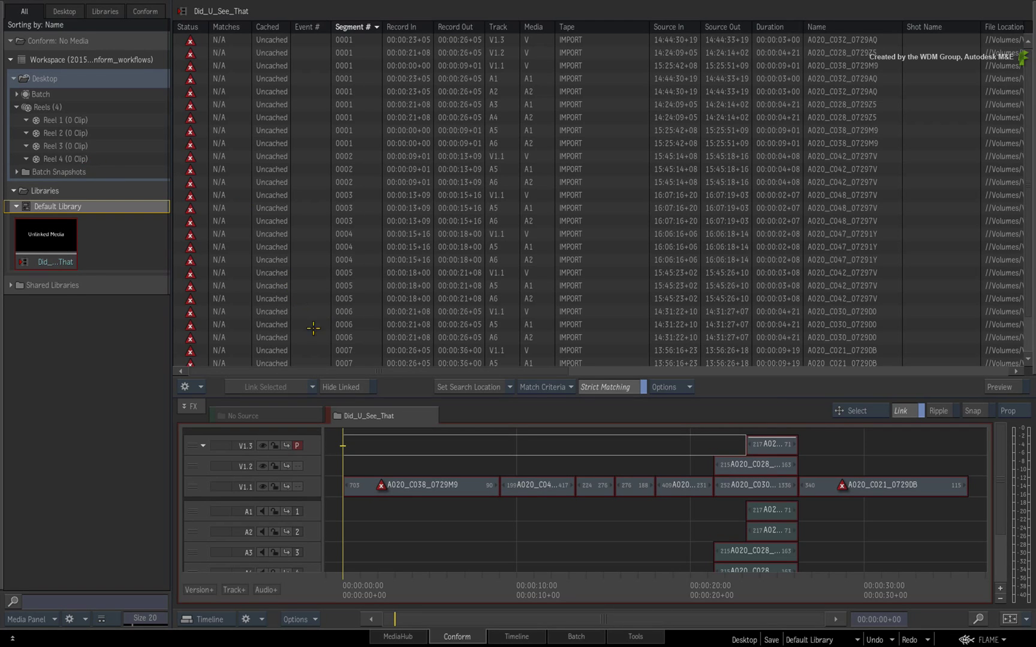
pyautogui.hotkey('ctrl', 'shift', 'p')
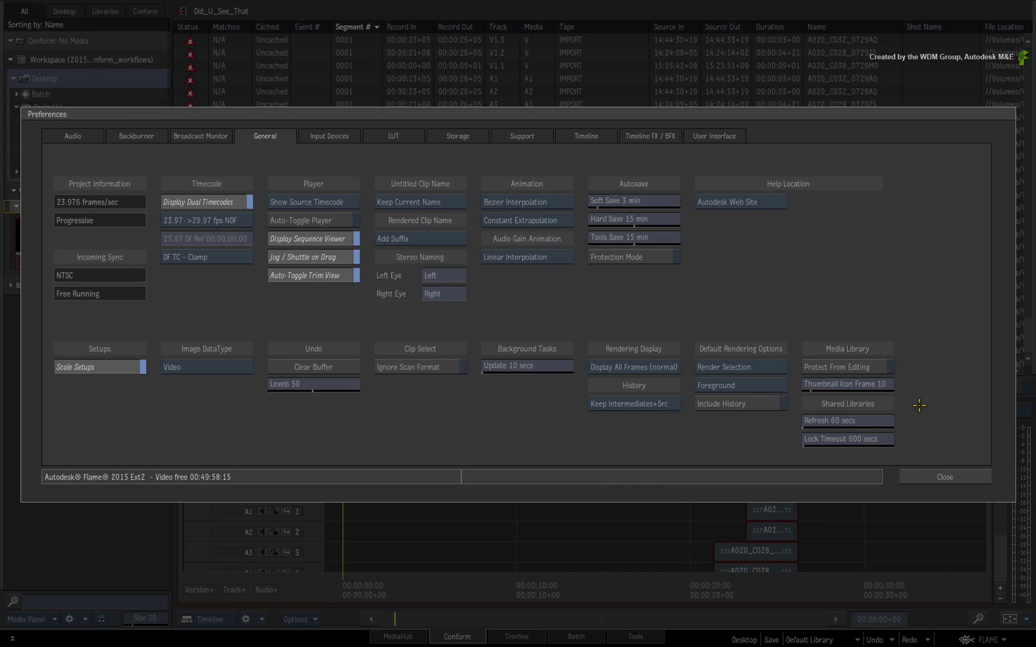
pyautogui.click(919, 477)
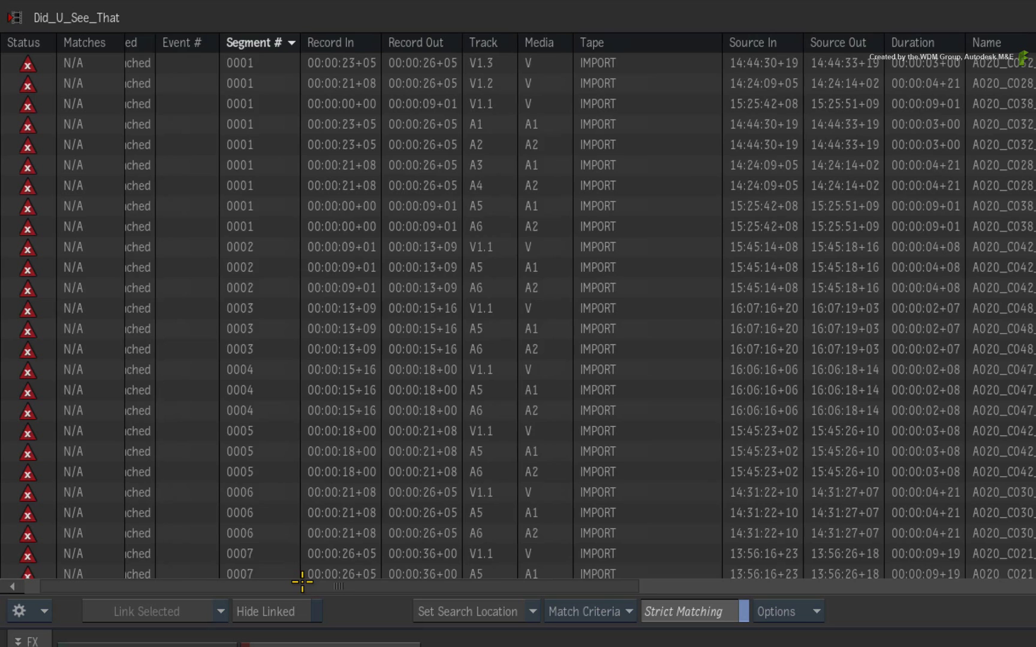
# Step: Scroll the conform table to review the File Location and File Name columns of the RED sources
pyautogui.moveTo(354, 368); pyautogui.dragTo(410, 368)
pyautogui.moveTo(373, 582); pyautogui.dragTo(388, 581)
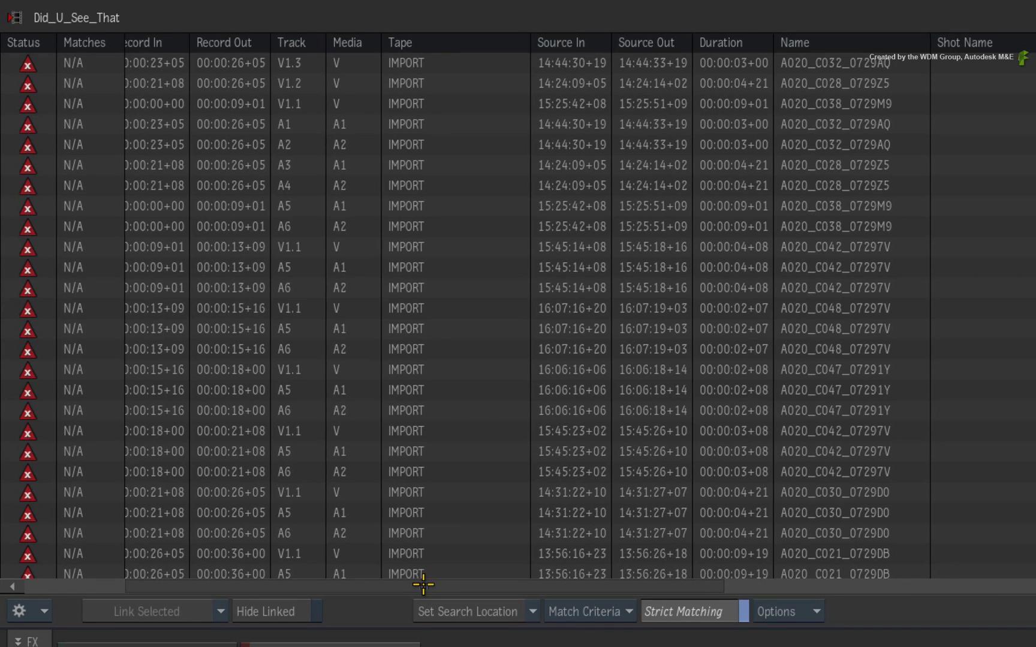
pyautogui.moveTo(422, 585); pyautogui.dragTo(756, 555)
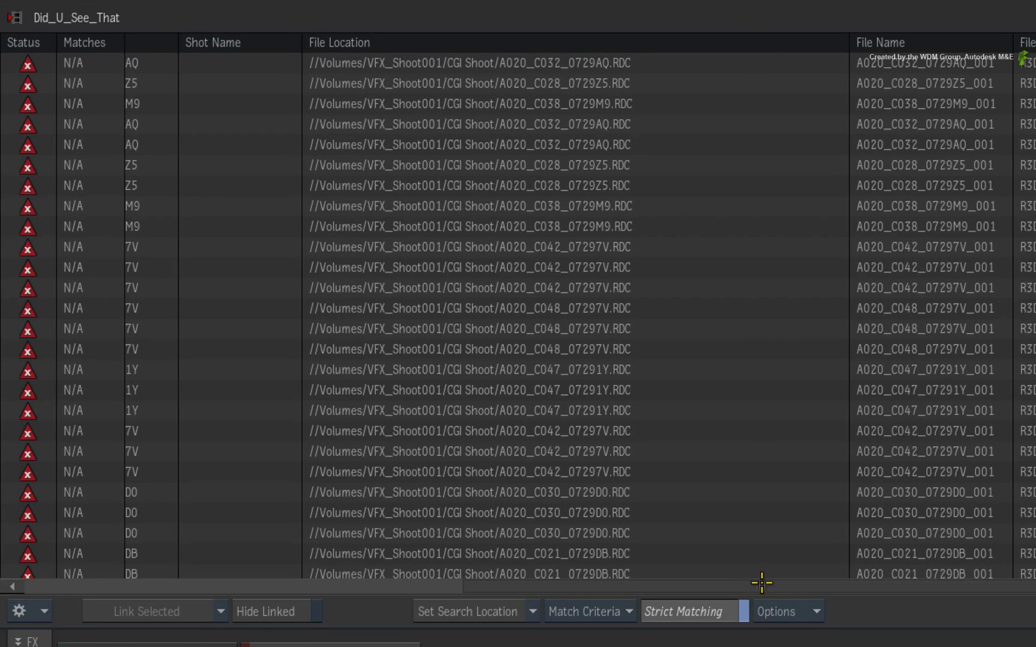
pyautogui.moveTo(761, 583); pyautogui.dragTo(474, 592)
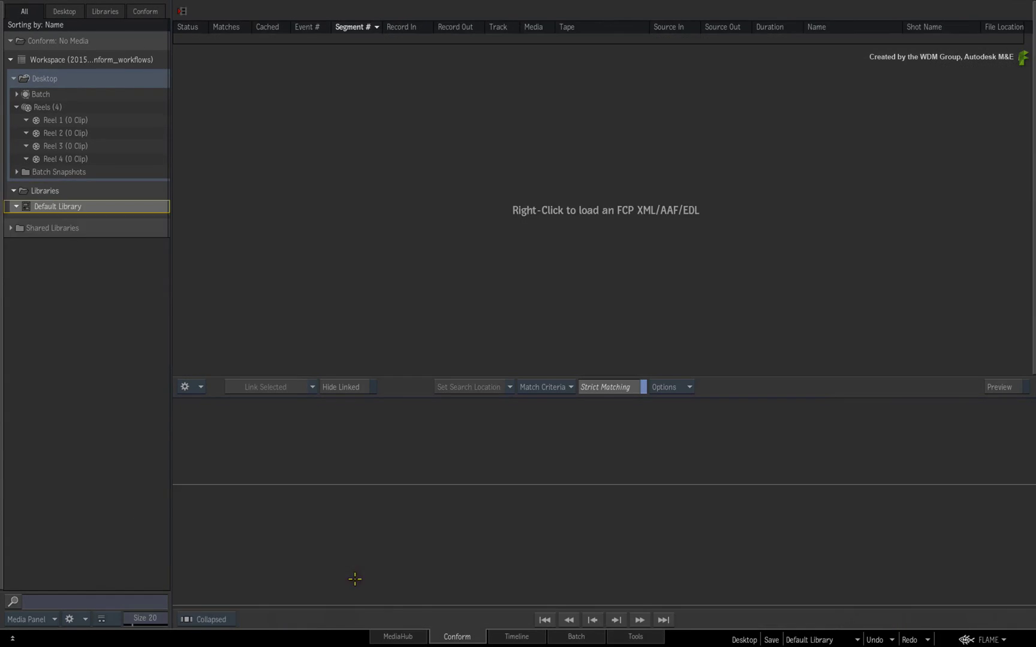
# Step: In MediaHub, open the did_you_see_that RED folder and select clip A020_C019_0729DD
pyautogui.click(401, 634)
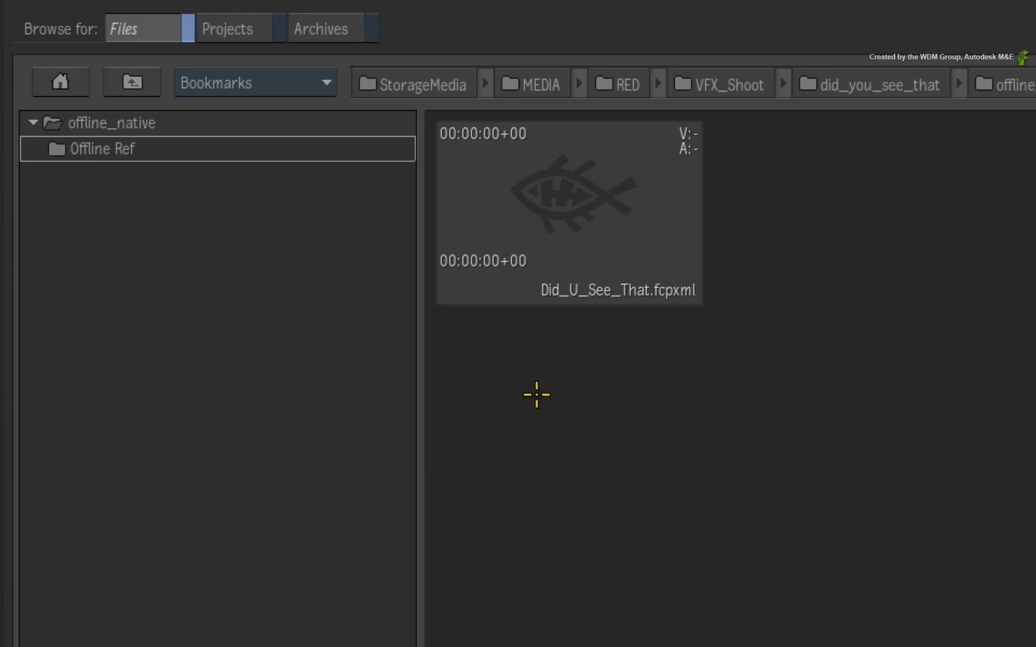
pyautogui.click(132, 83)
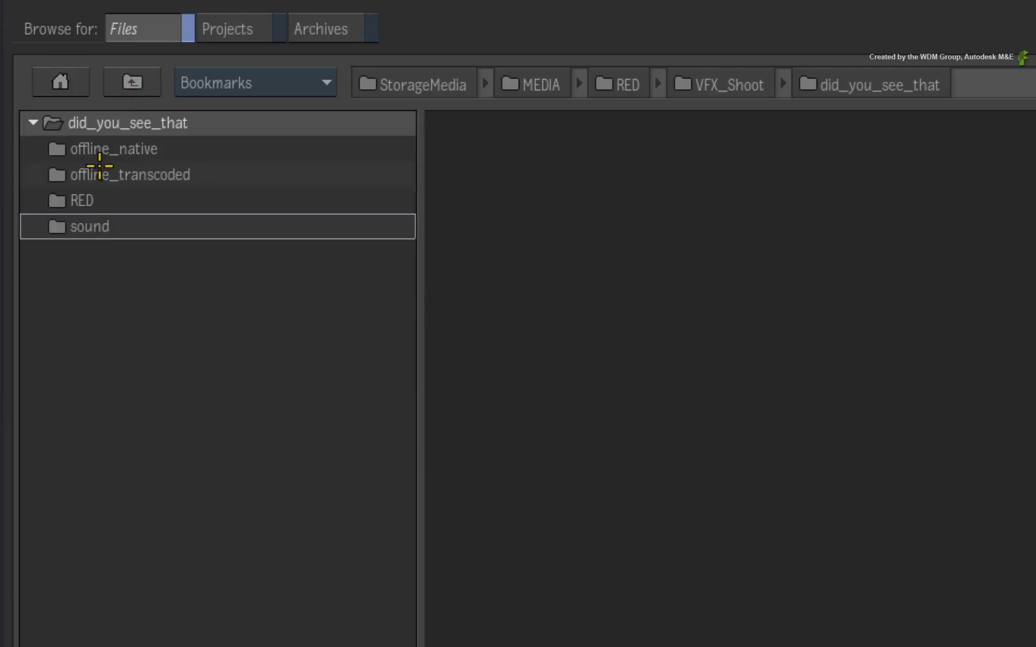
pyautogui.doubleClick(97, 200)
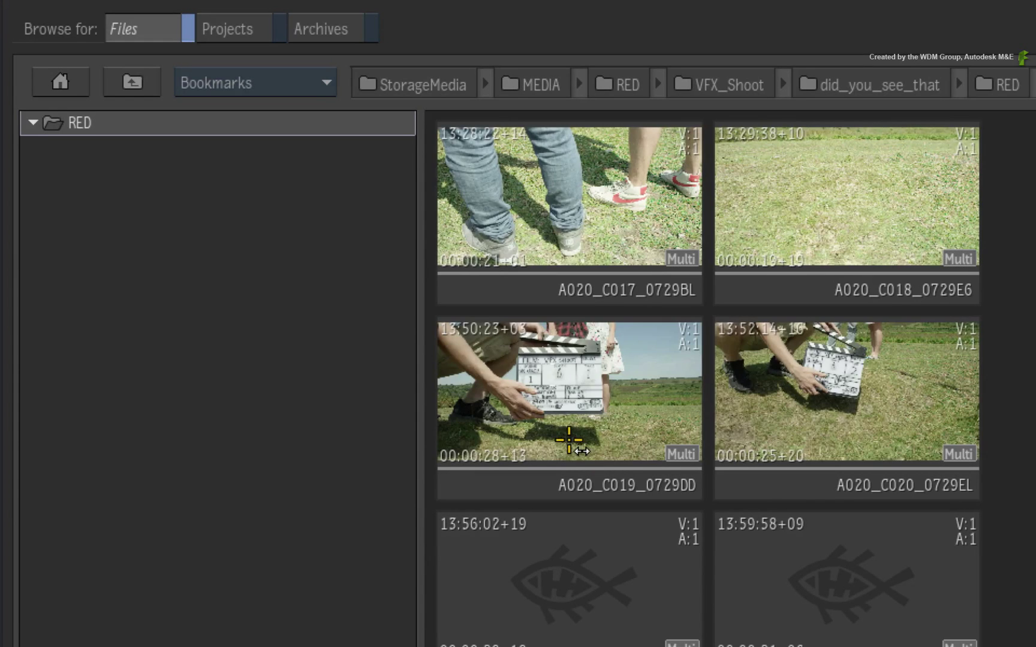
pyautogui.click(561, 410)
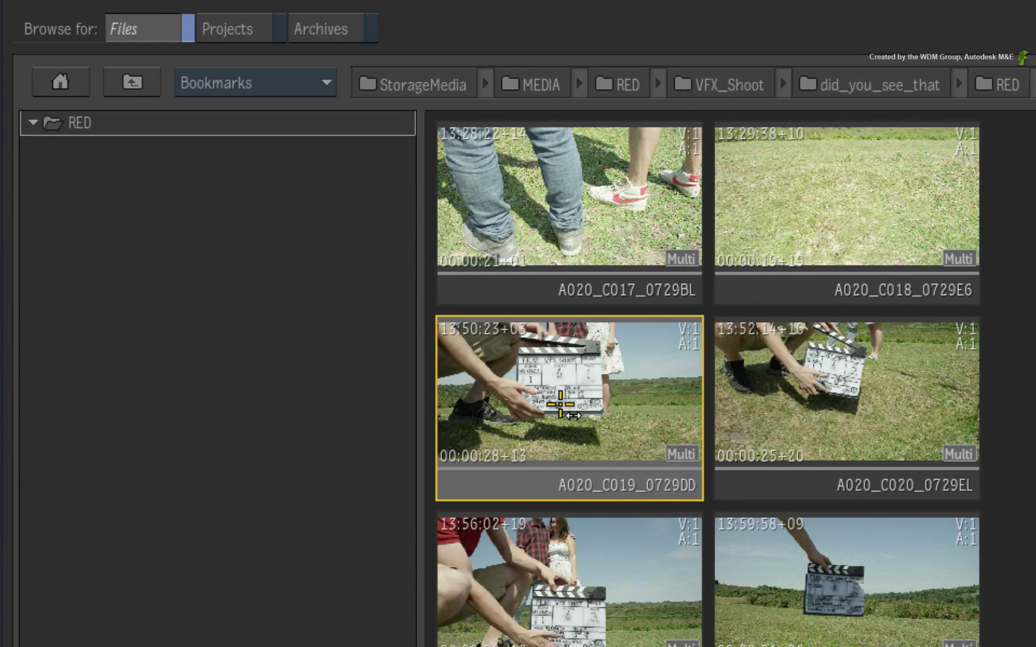
# Step: Set the R3D Debayering mode to Full so the clips read at 6144 x 3160
pyautogui.click(433, 264)
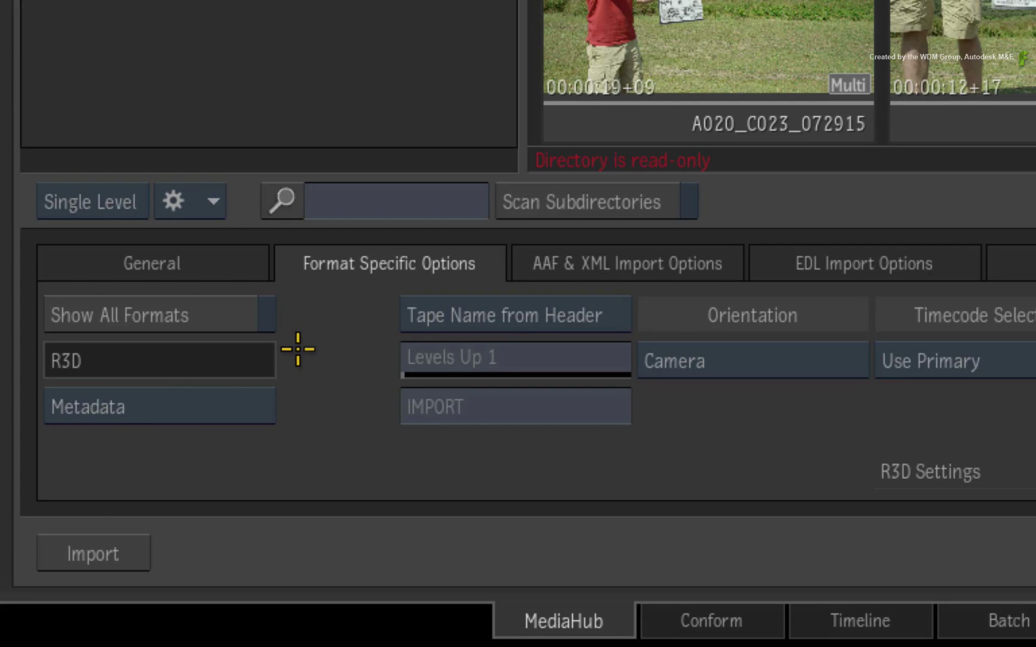
pyautogui.click(234, 408)
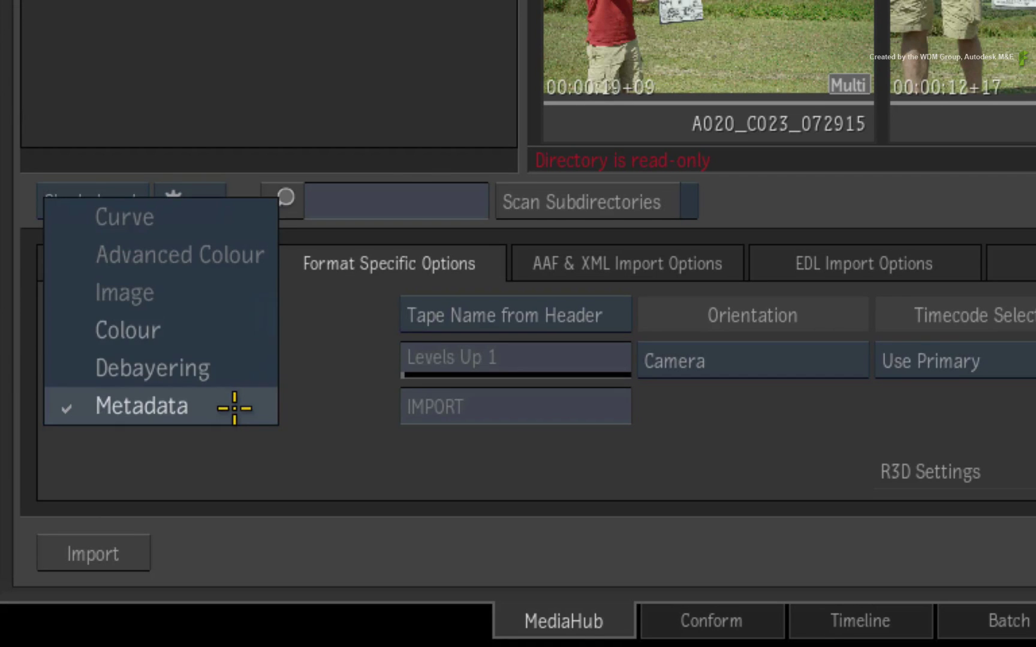
pyautogui.click(240, 368)
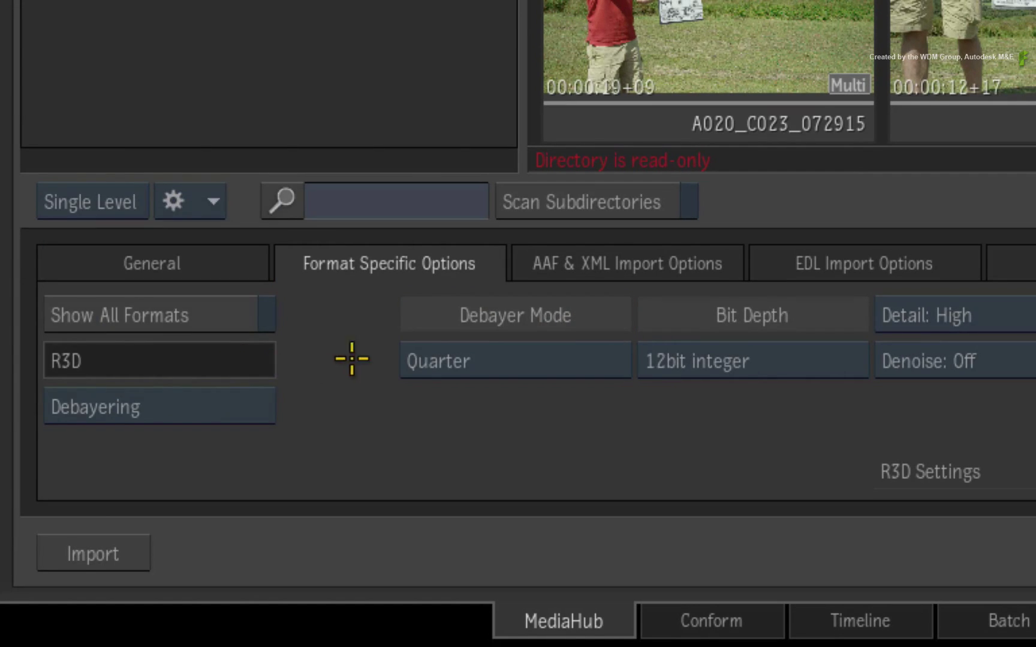
pyautogui.click(569, 365)
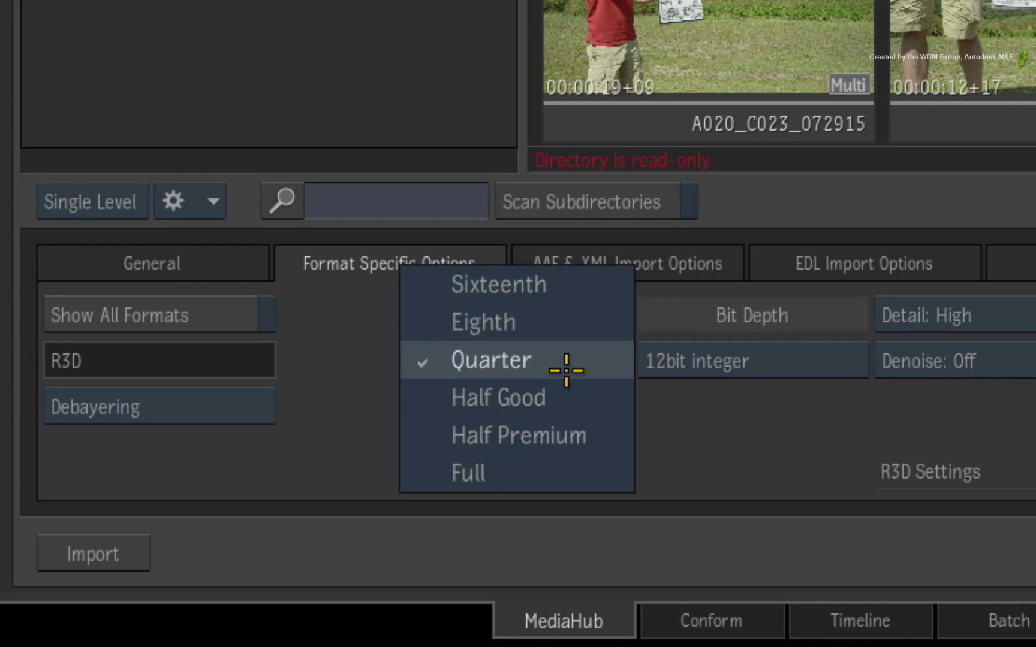
pyautogui.press('Escape')
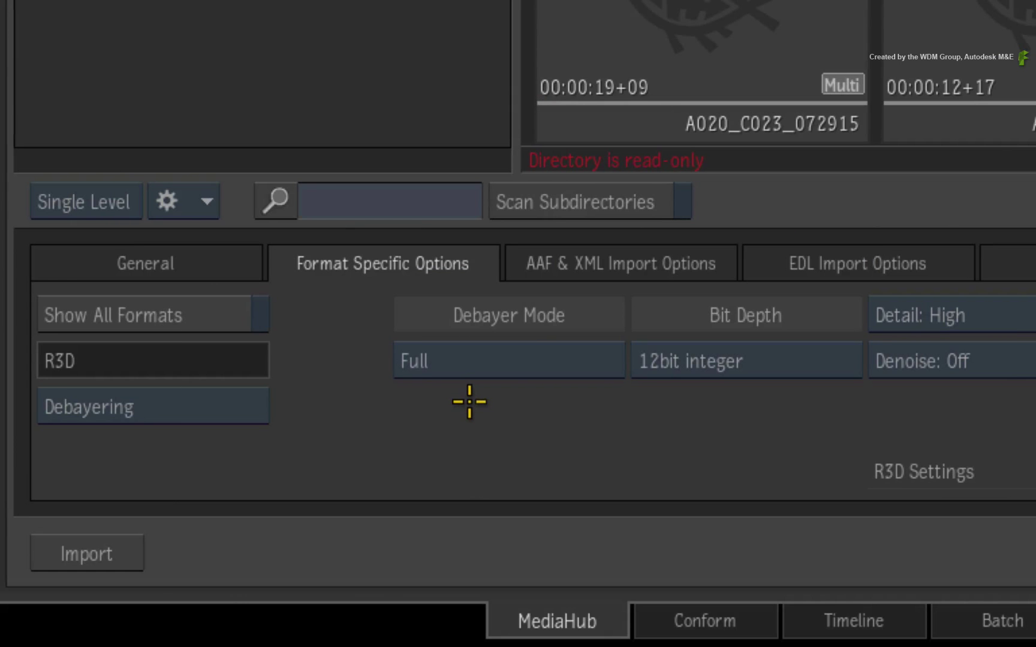
pyautogui.click(199, 262)
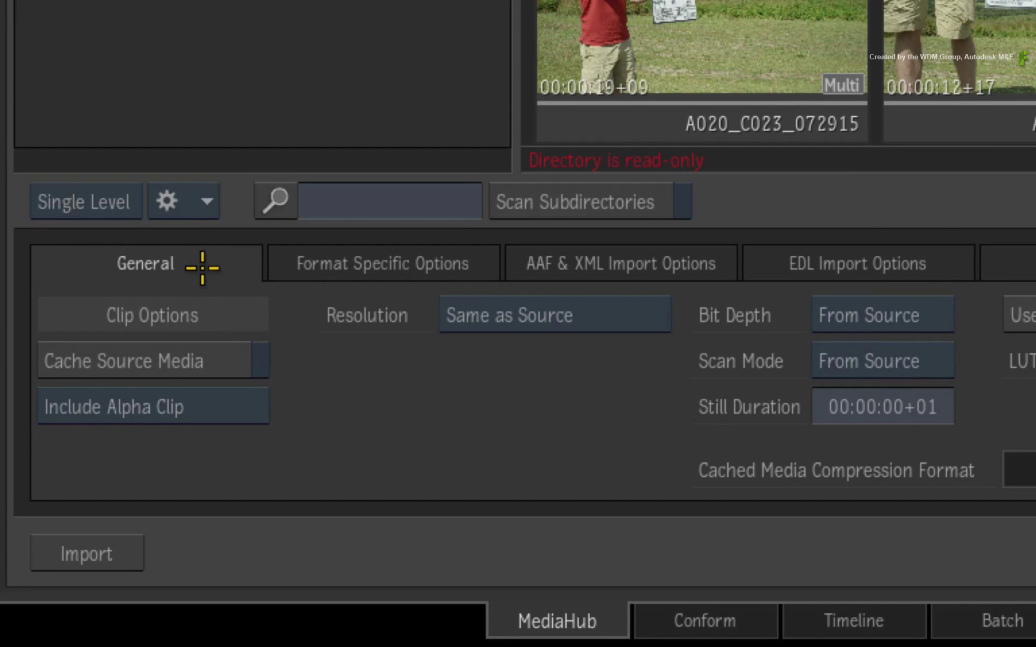
# Step: Set the general import bit depth to 10-bit
pyautogui.click(921, 313)
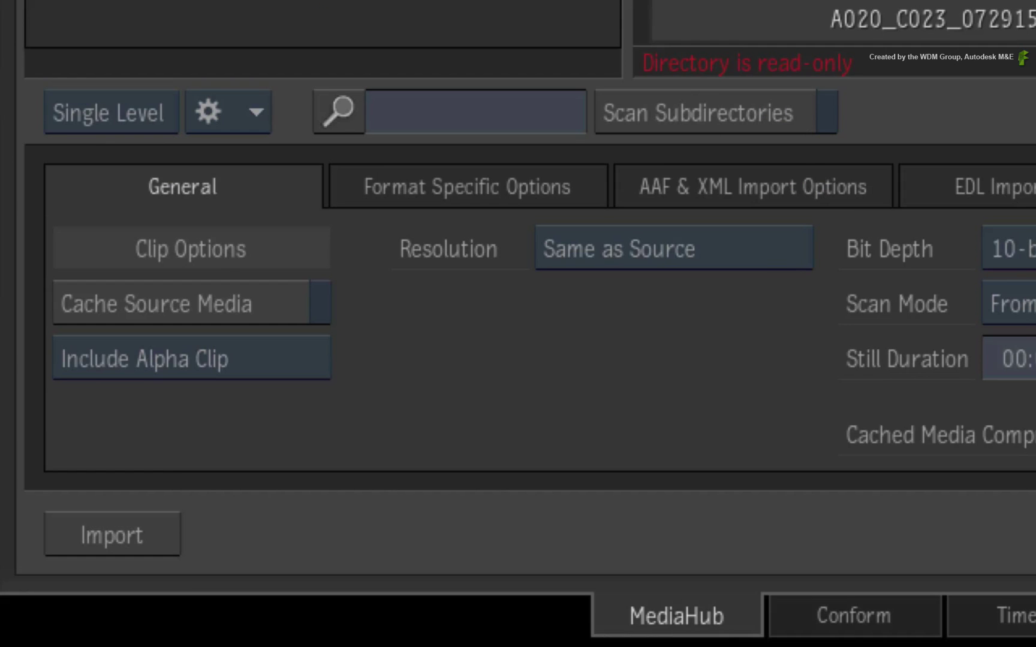
pyautogui.click(828, 189)
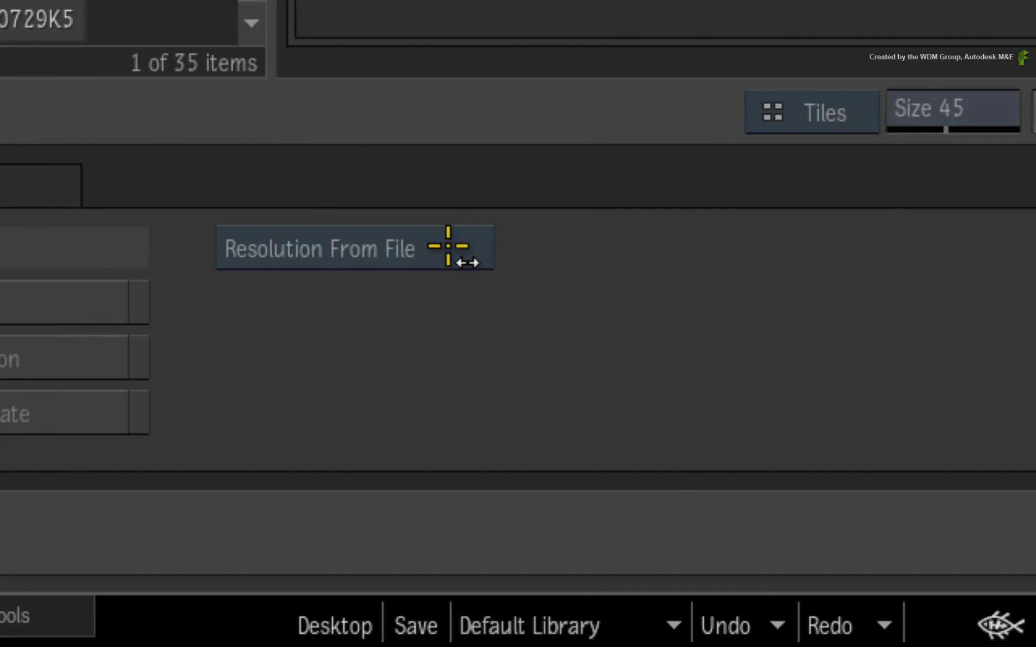
# Step: Keep Resolution From File, open offline_native, and enable media linking with Max Up 1 level
pyautogui.click(448, 246)
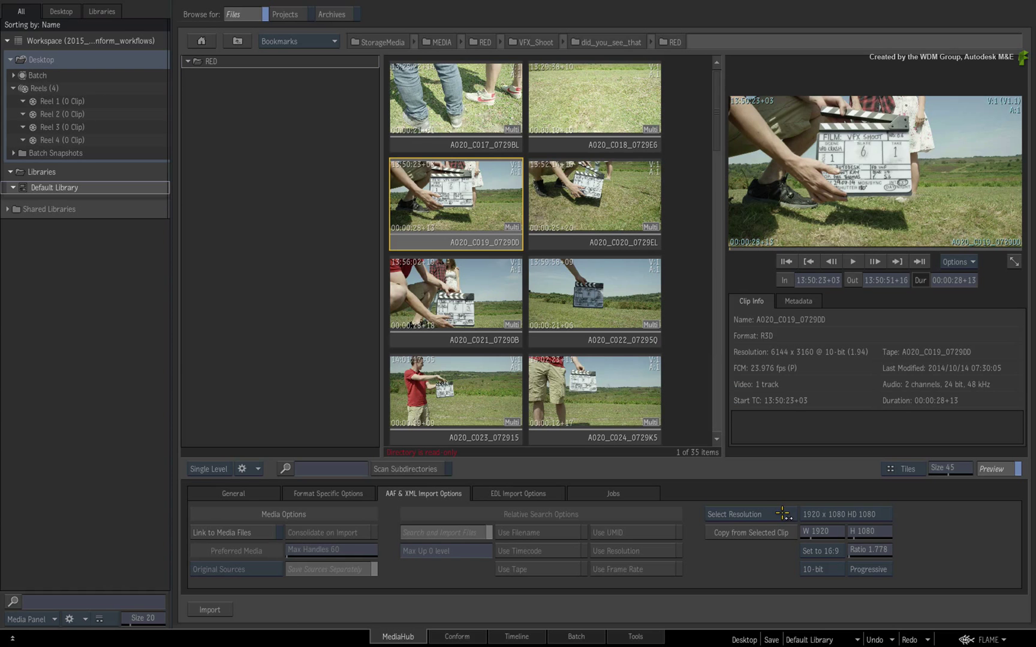
pyautogui.click(779, 514)
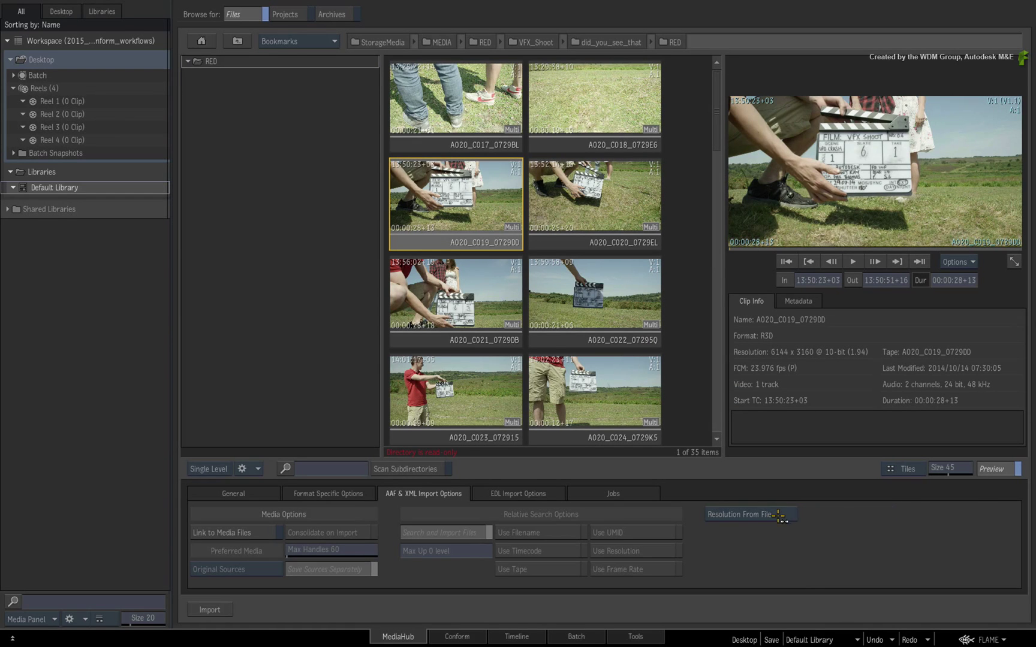
pyautogui.click(238, 41)
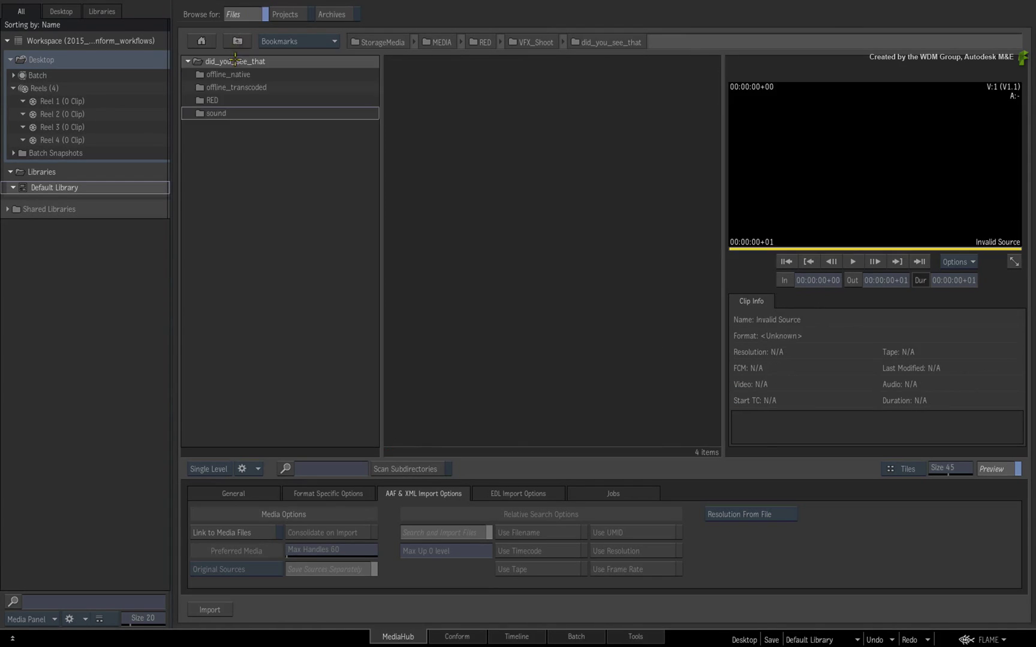
pyautogui.doubleClick(243, 74)
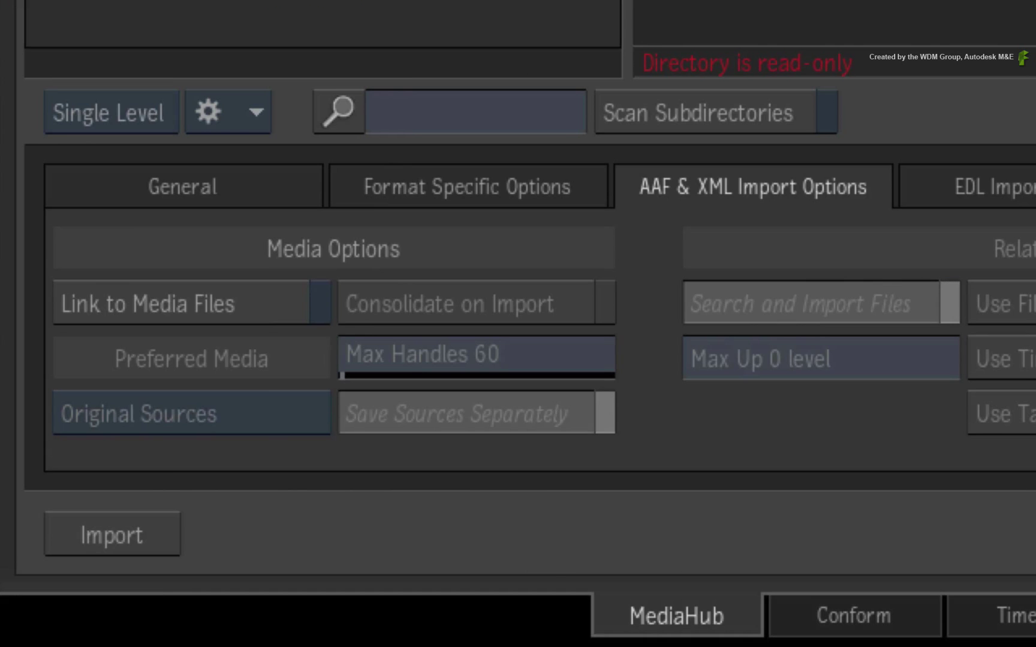
pyautogui.click(267, 303)
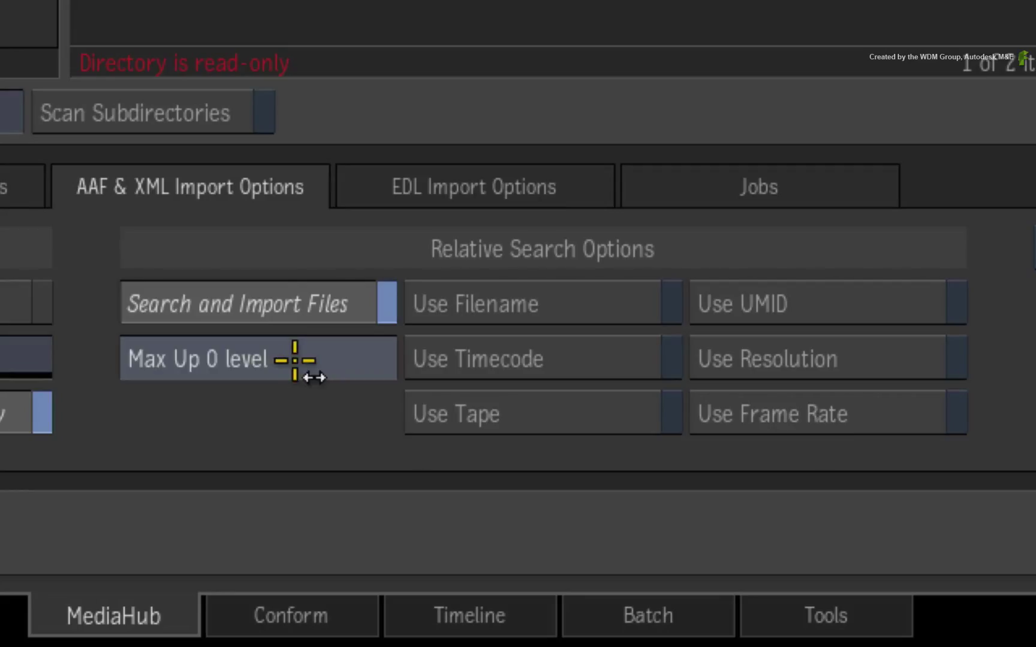
pyautogui.moveTo(298, 359); pyautogui.dragTo(298, 358)
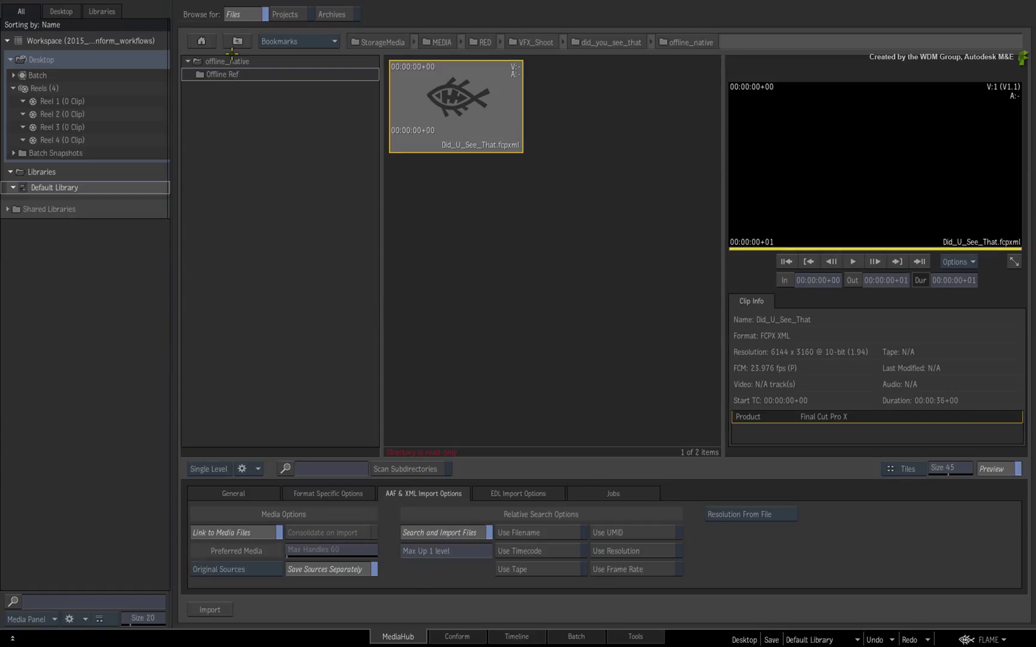
# Step: Re-enter offline_native and turn on Use Filename and Use Timecode for the relative search
pyautogui.click(236, 42)
pyautogui.click(220, 99)
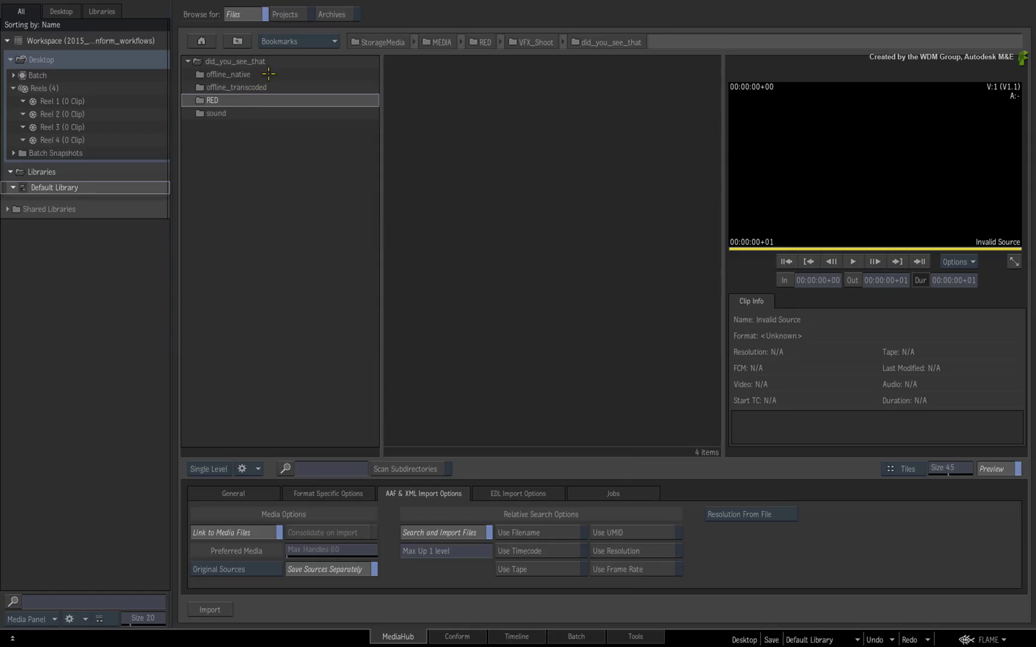
pyautogui.doubleClick(269, 73)
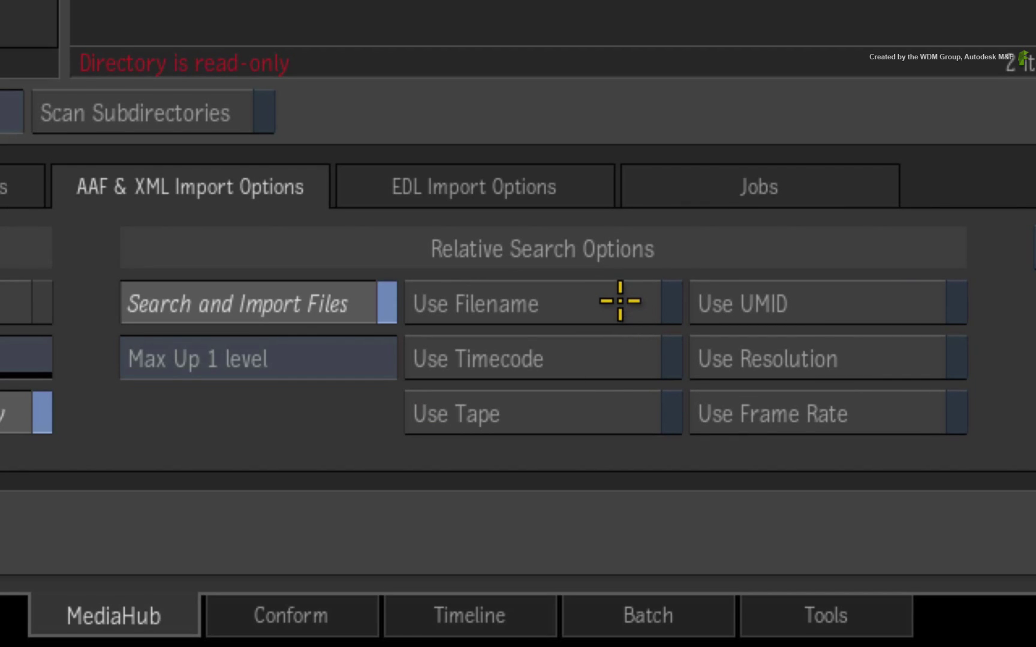
pyautogui.click(599, 304)
pyautogui.click(572, 353)
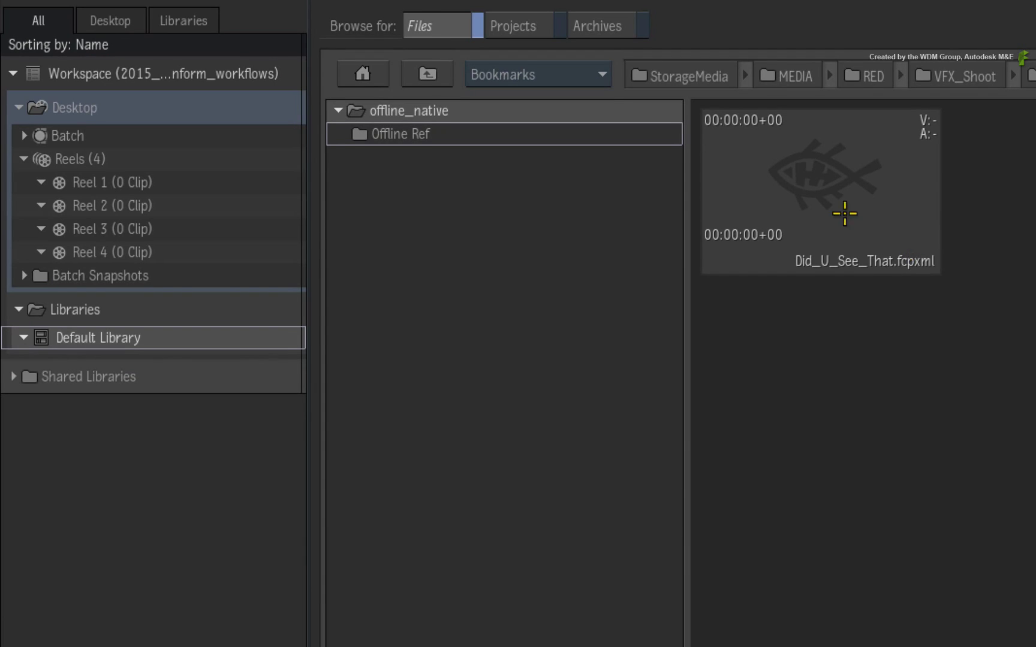
# Step: Import the fcpxml into Default Library again and open the Did_U_See_That sequence in Conform
pyautogui.moveTo(847, 213); pyautogui.dragTo(158, 337)
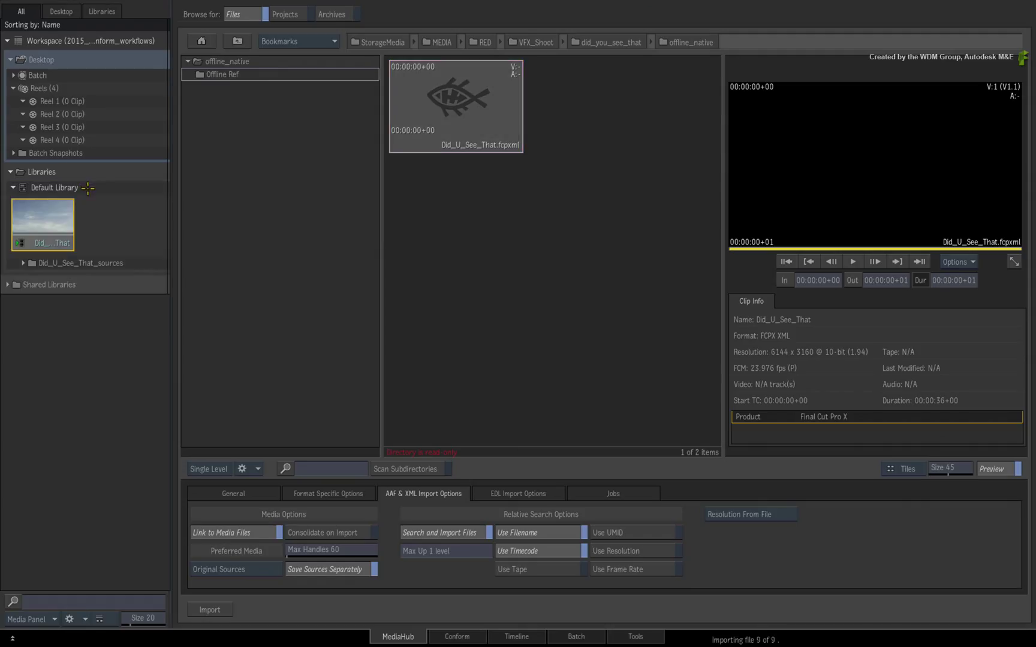
pyautogui.click(434, 638)
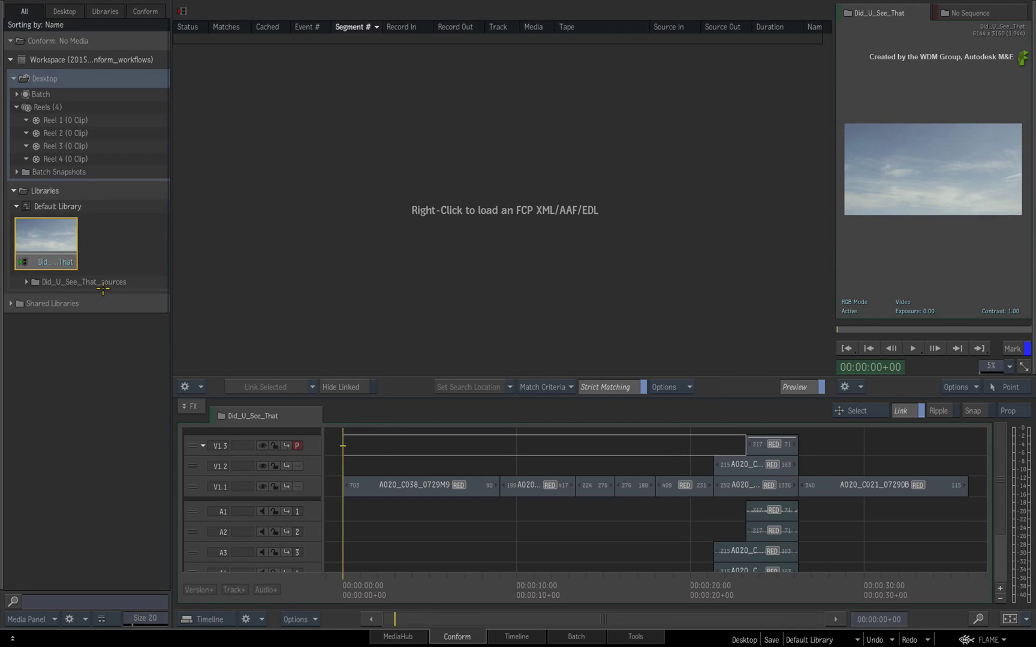
pyautogui.rightClick(50, 239)
pyautogui.click(74, 258)
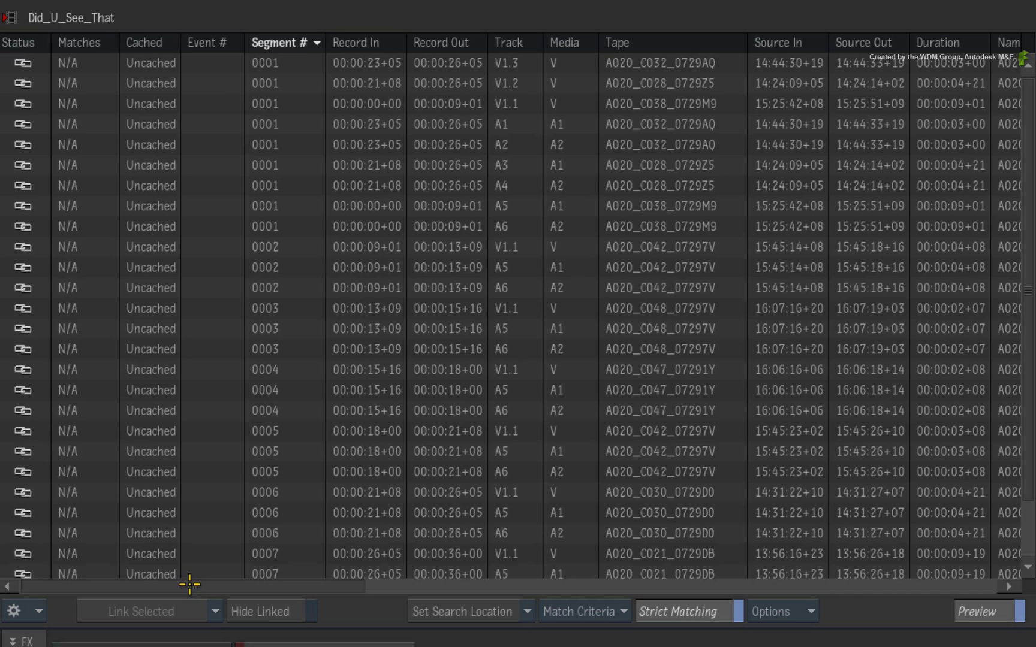
# Step: Check the Conform list's File Location column, then show the Did_U_See_That sequence on the Timeline
pyautogui.moveTo(296, 370); pyautogui.dragTo(309, 371)
pyautogui.moveTo(211, 586); pyautogui.dragTo(550, 561)
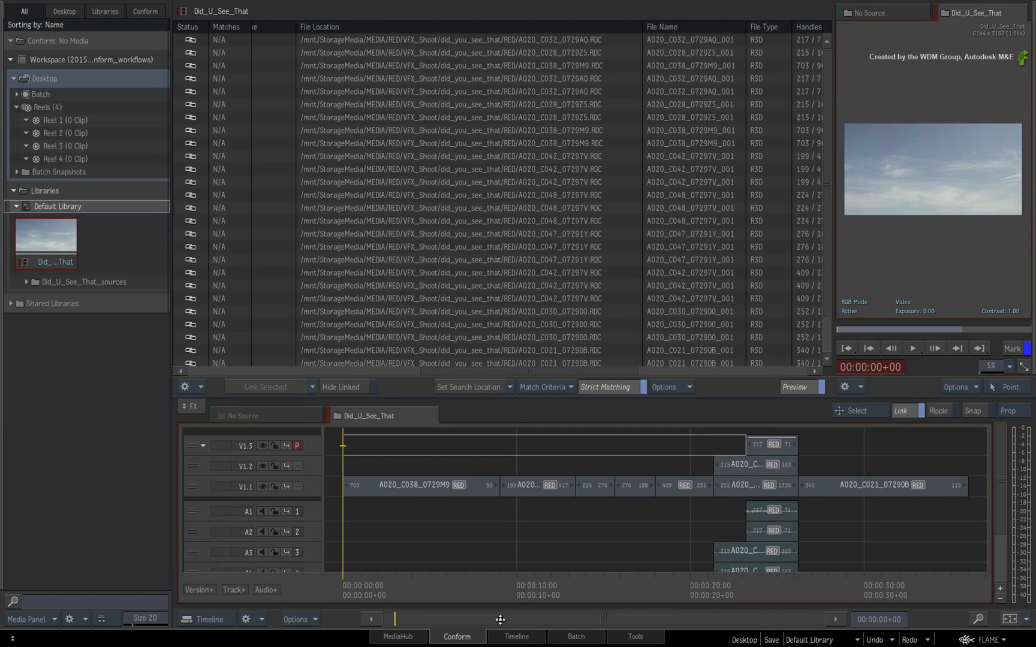
pyautogui.click(497, 635)
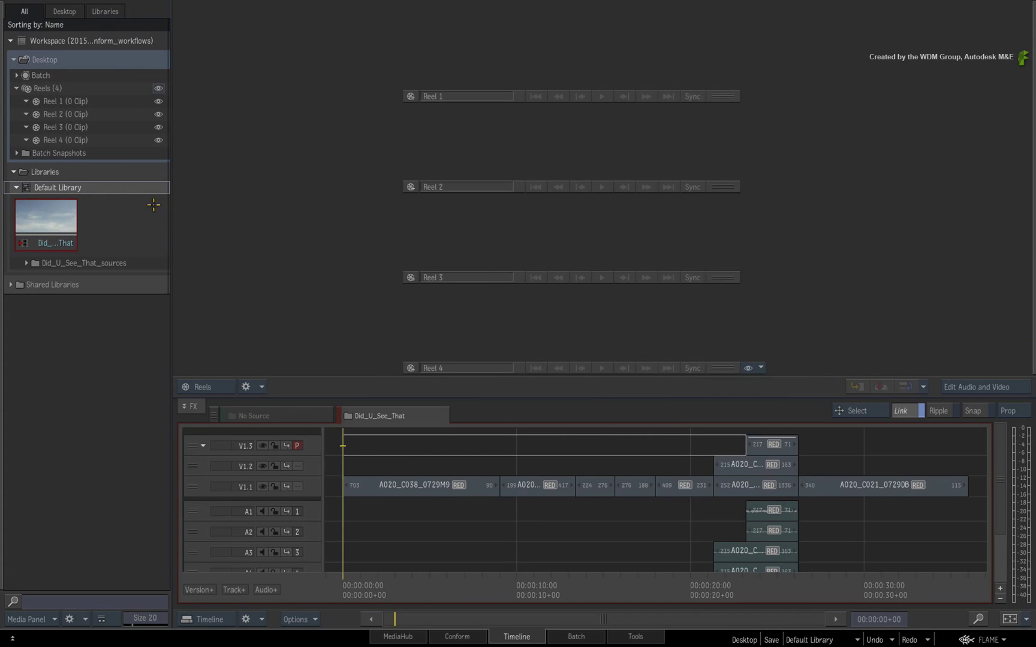